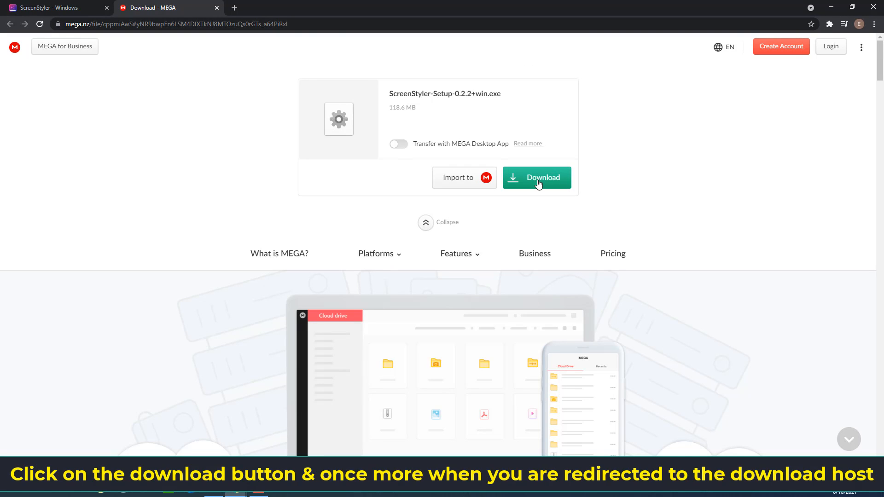
Step: Download the ScreenStyler-Setup-0.2.2+win.exe file from MEGA and open the Downloads folder in File Explorer
left_click(538, 183)
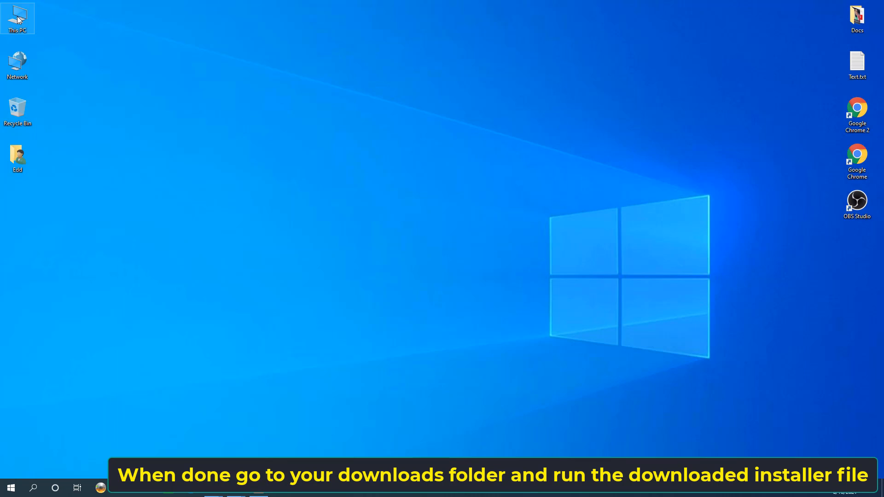
double_click(18, 20)
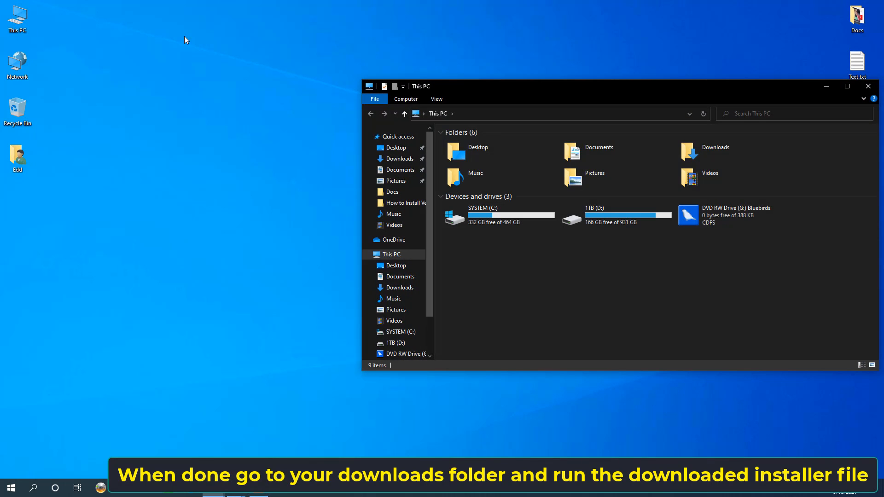
double_click(695, 149)
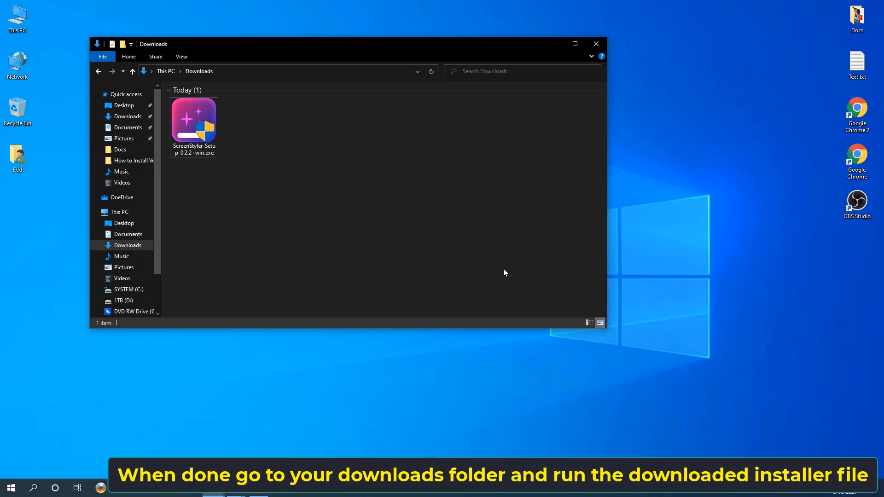
Step: Run the ScreenStyler-Setup-0.2.2+win.exe installer from the Downloads folder
left_click_drag(607, 326, 433, 220)
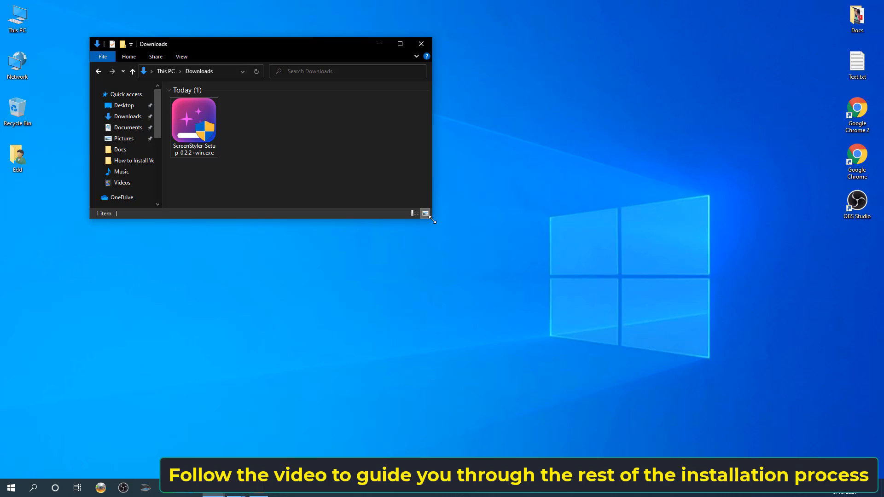
left_click(194, 122)
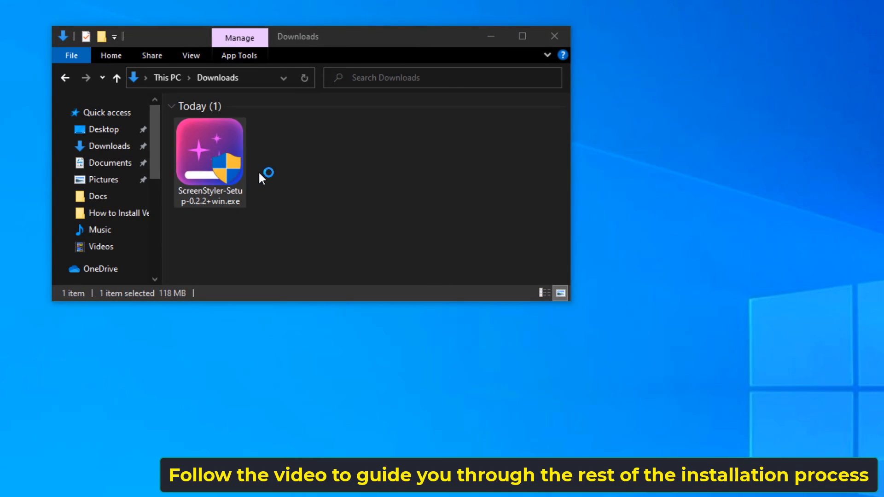
left_click(662, 449)
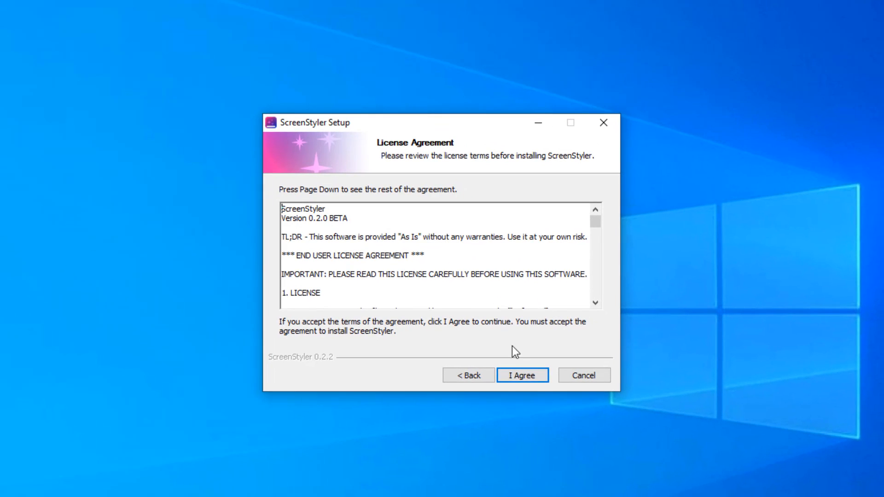
Step: Accept the licence agreement and install ScreenStyler with the RocketDock and install components selected
left_click(547, 392)
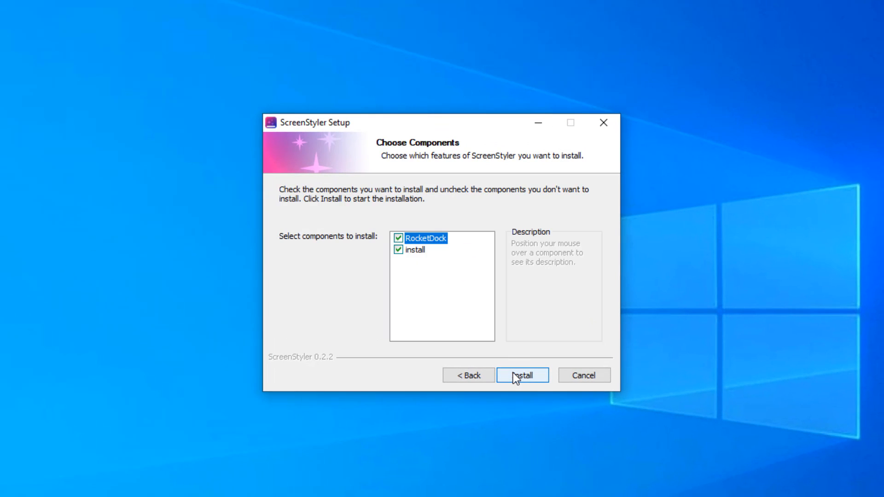
left_click(513, 373)
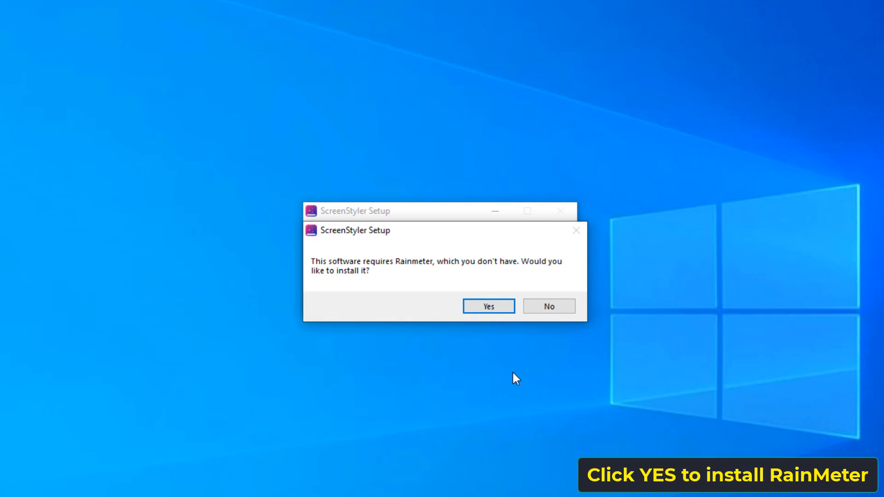
Step: Install the required Rainmeter in English as a standard installation to C:\Program Files\Rainmeter and finish its setup
left_click(495, 311)
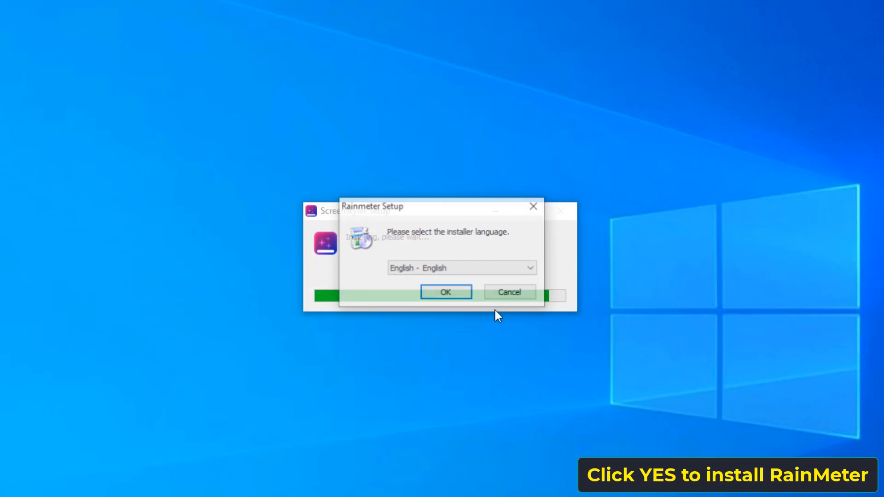
left_click(433, 300)
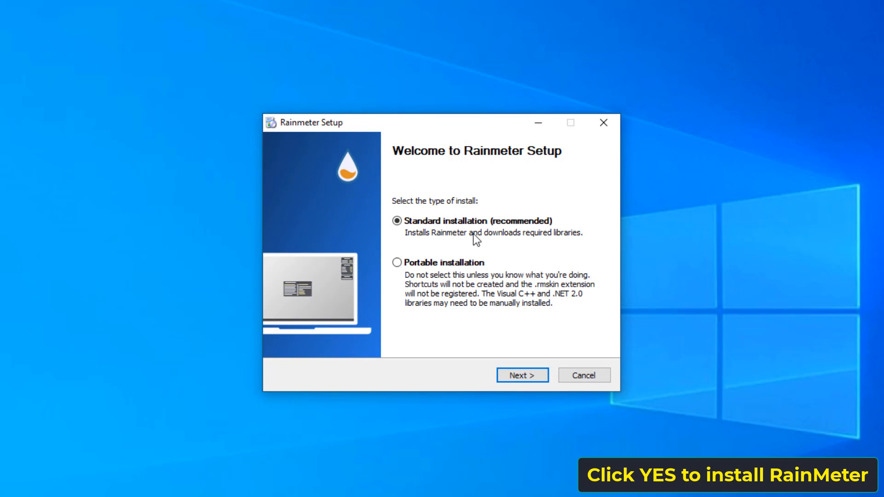
left_click(511, 374)
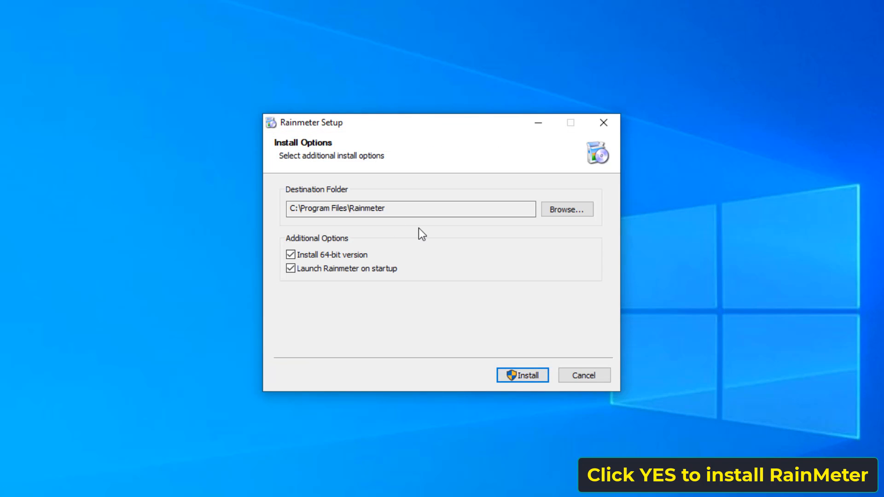
left_click(519, 382)
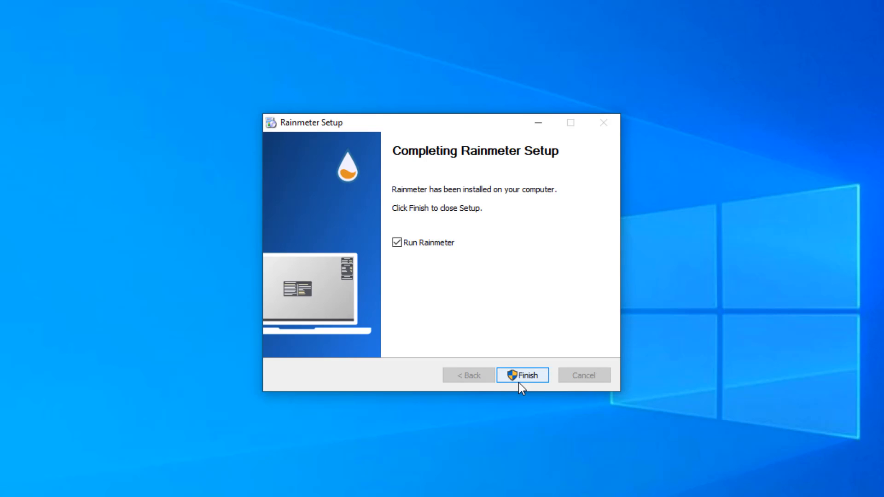
left_click(519, 382)
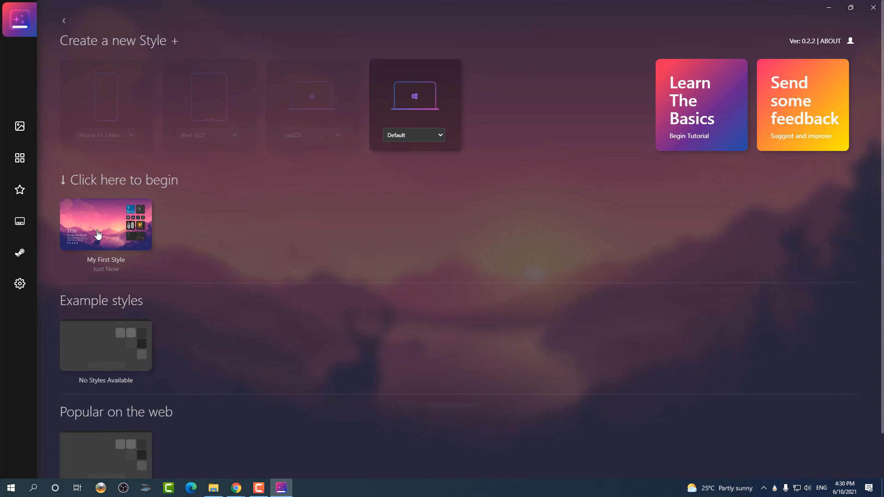
Step: Open My First Style and move the clock-and-news widget to the top-left corner, widening it slightly
left_click(98, 235)
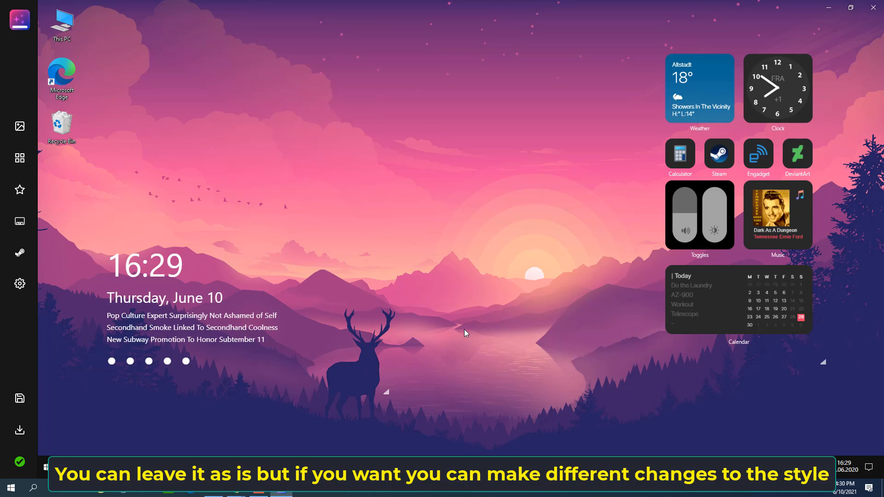
mouse_move(237, 314)
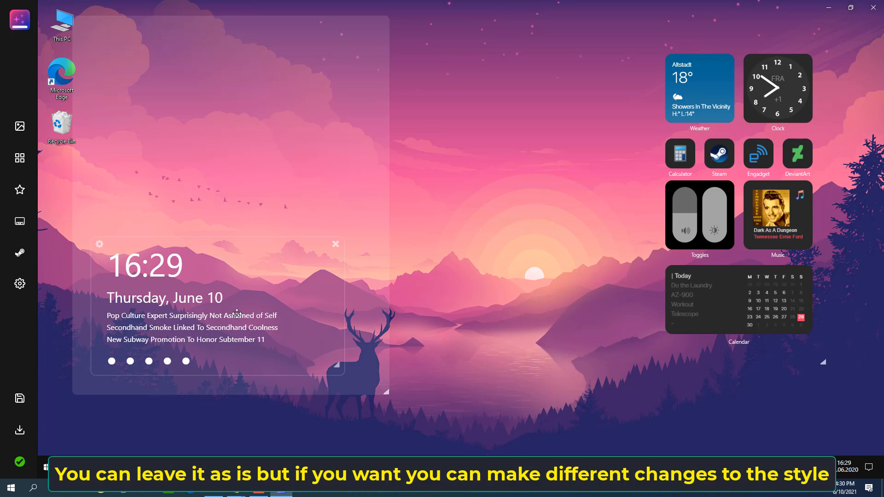
left_click_drag(237, 314, 235, 96)
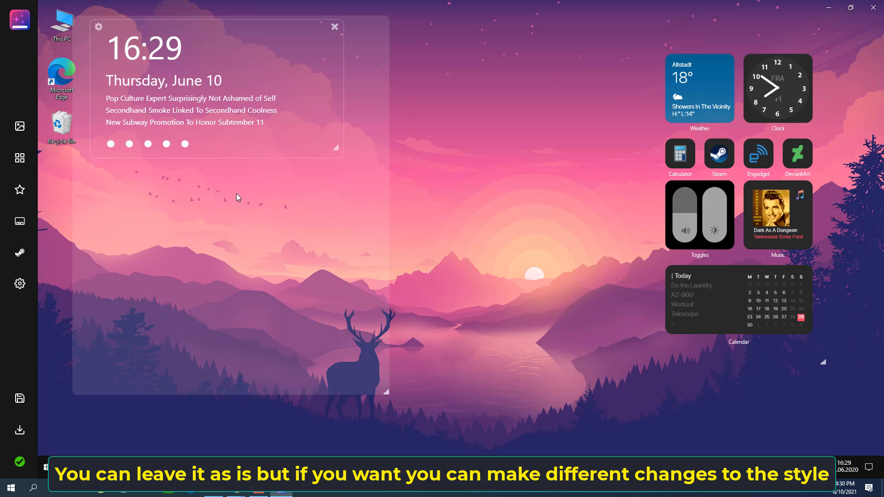
left_click_drag(298, 94, 293, 94)
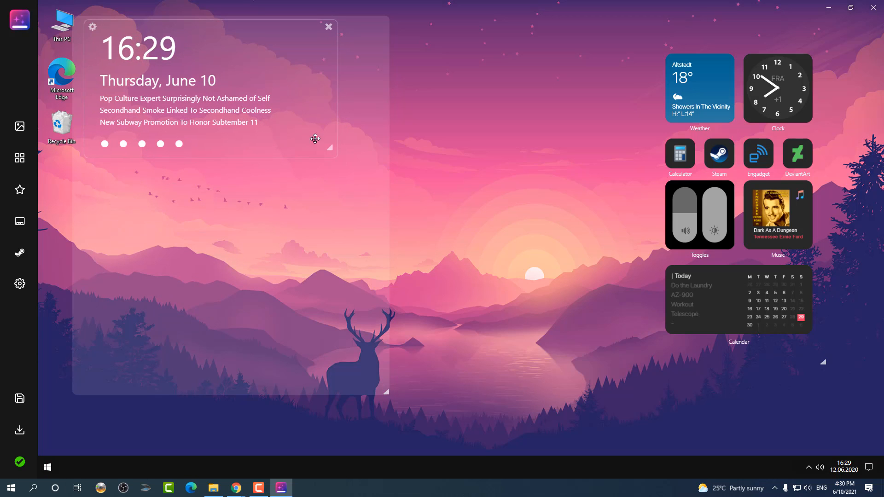
left_click_drag(340, 154, 385, 156)
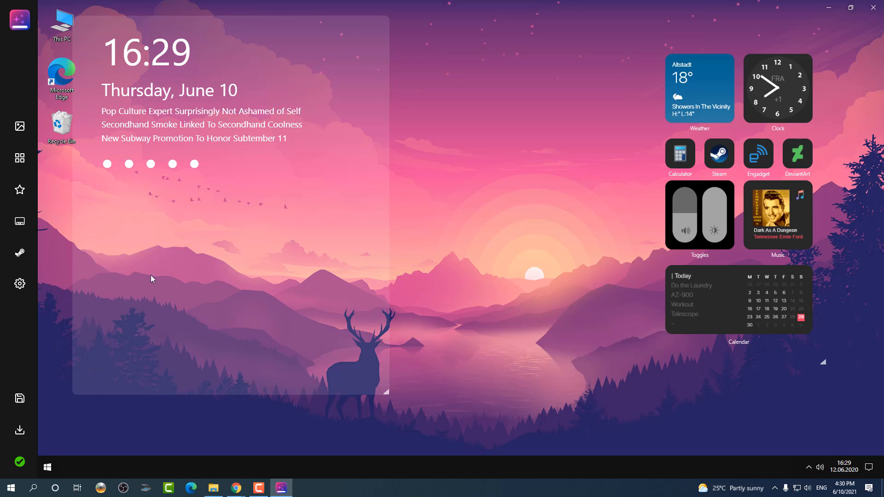
Step: Open the Wall desktop background panel and expand the Solid Color palette
left_click(18, 133)
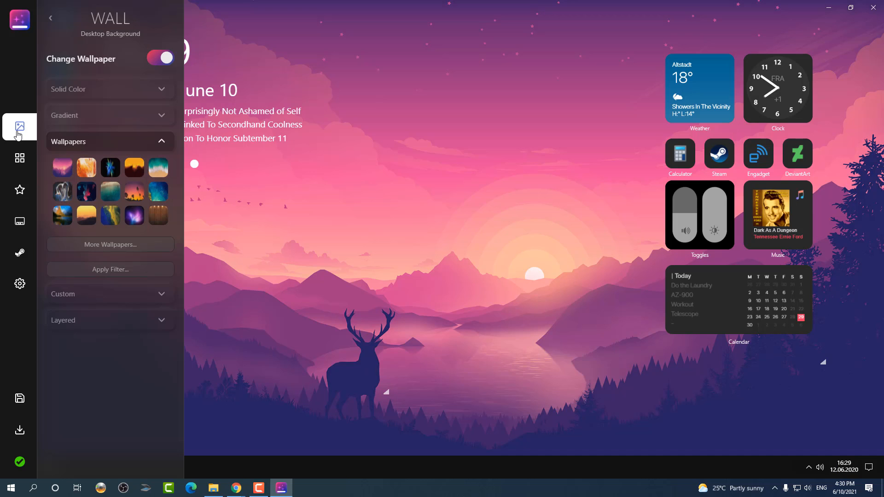
left_click(87, 90)
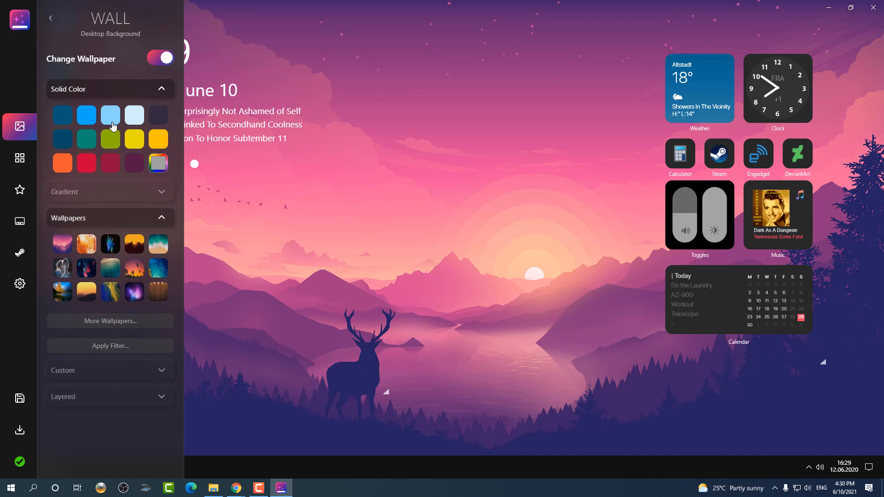
left_click(110, 140)
Step: Try out several built-in wallpapers, ending on the pink sunset wallpaper with the deer
left_click(63, 244)
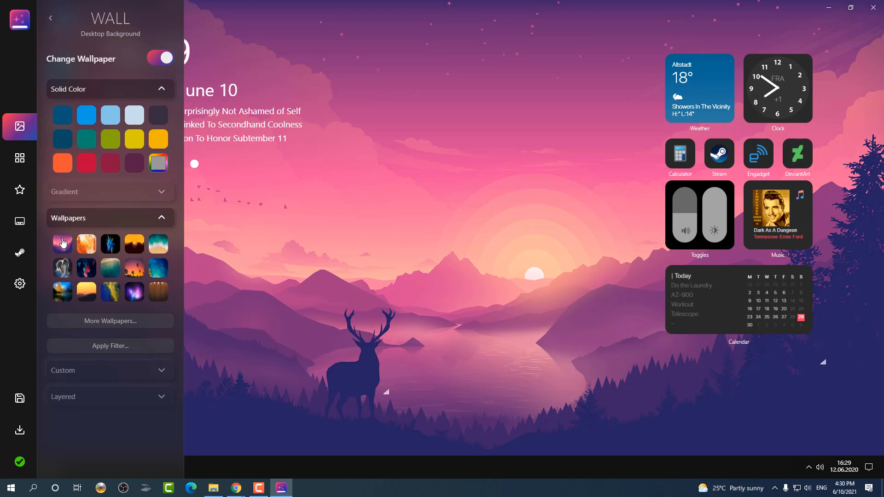
left_click(86, 244)
left_click(116, 248)
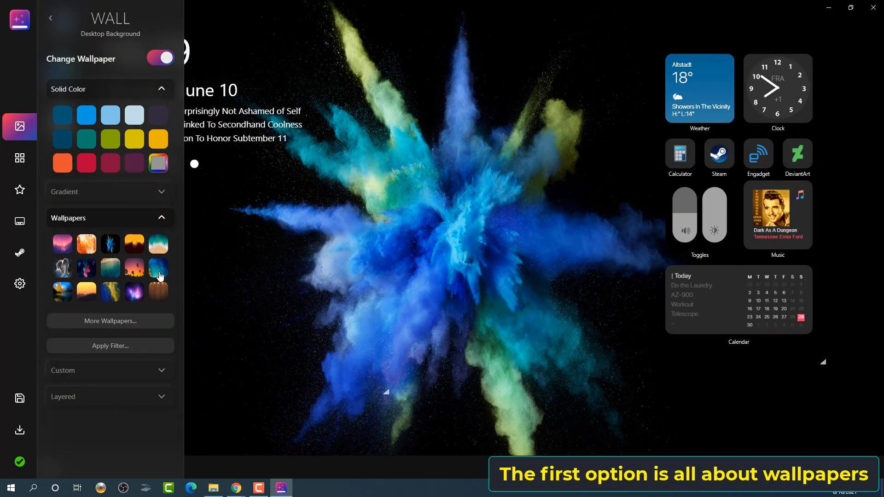
left_click(159, 275)
left_click(137, 272)
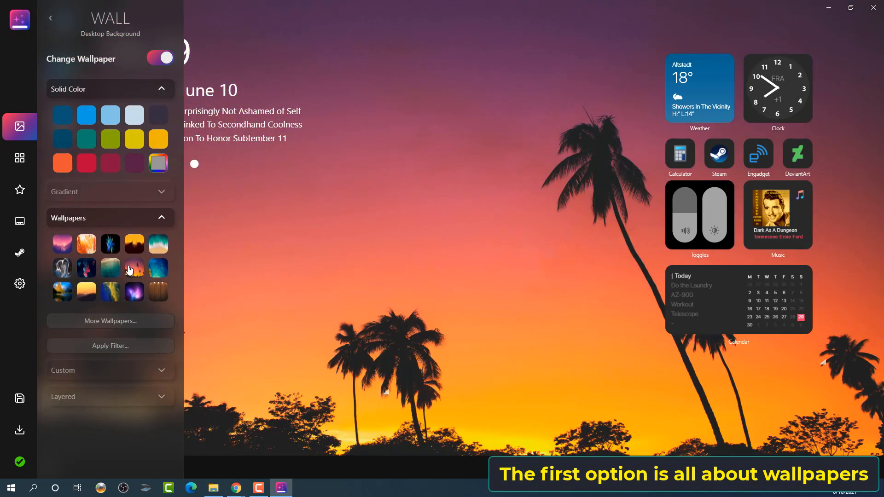
left_click(110, 271)
left_click(87, 271)
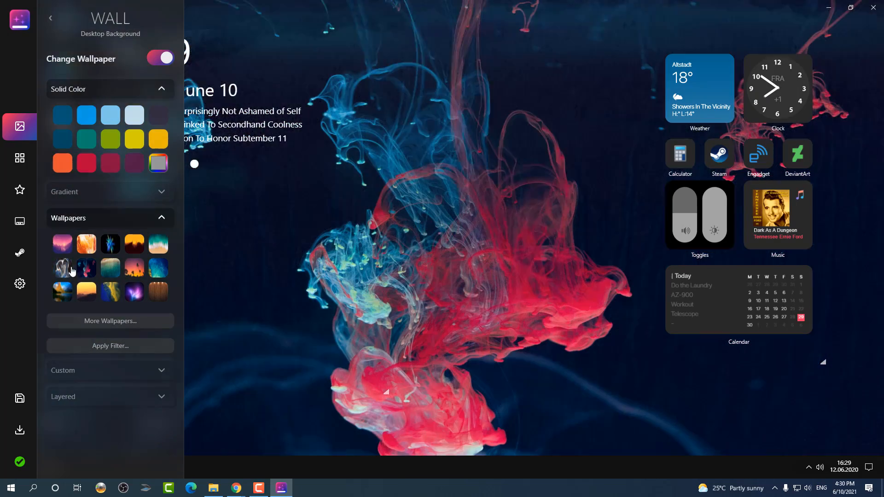
left_click(59, 271)
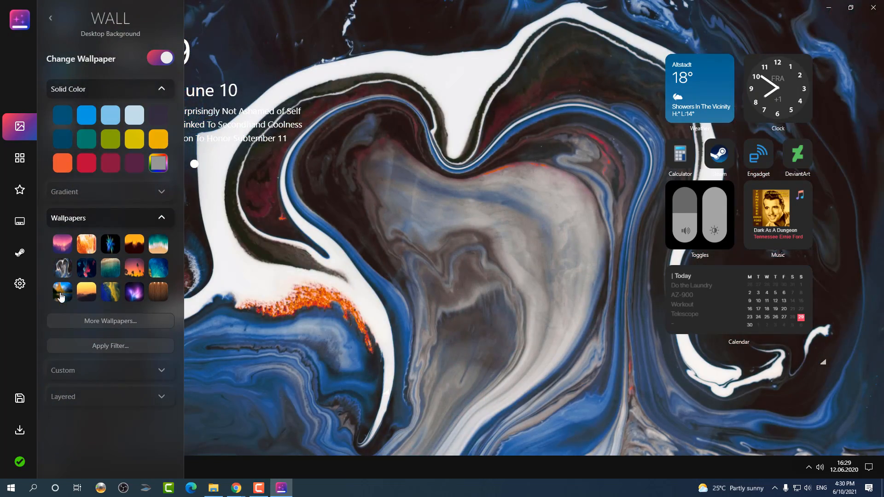
left_click(59, 296)
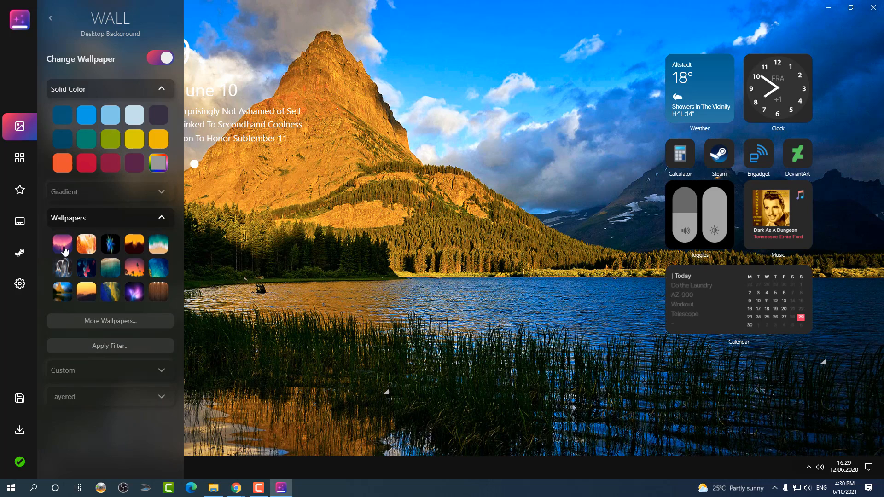
left_click(85, 292)
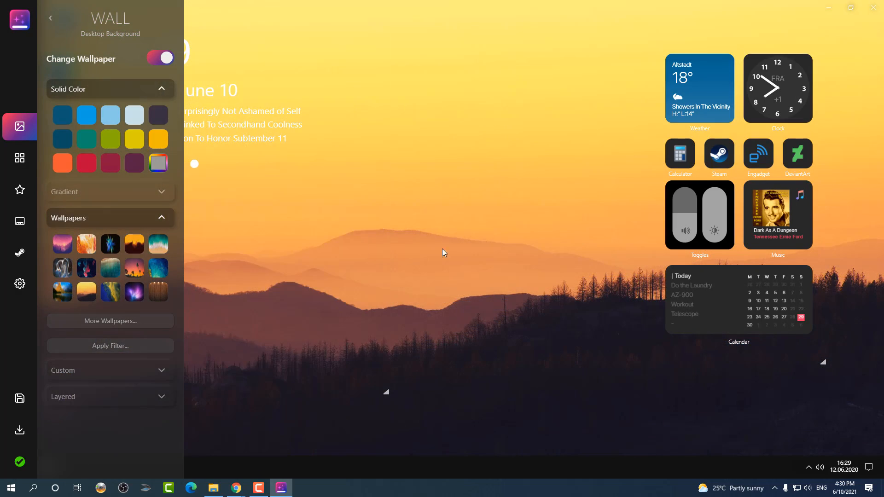
left_click(59, 240)
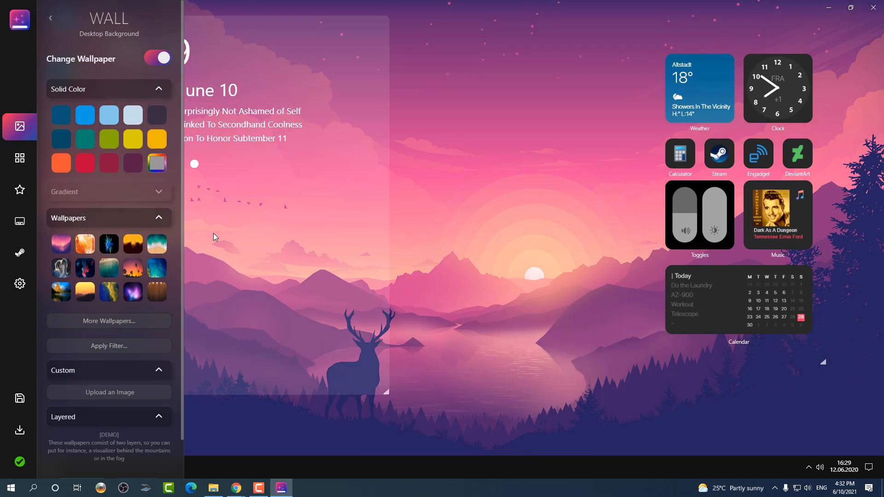
Step: Expand and collapse the Custom, Wallpapers and Layered sections to examine their options
left_click(160, 417)
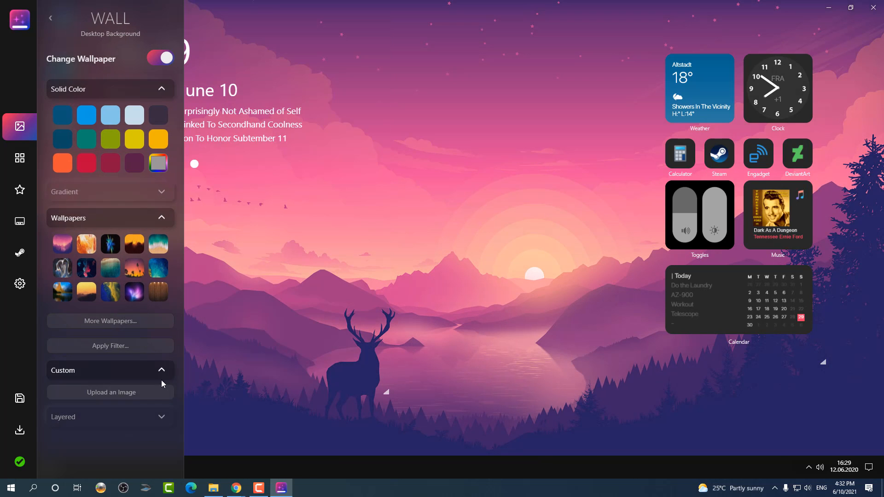
left_click(161, 370)
left_click(161, 217)
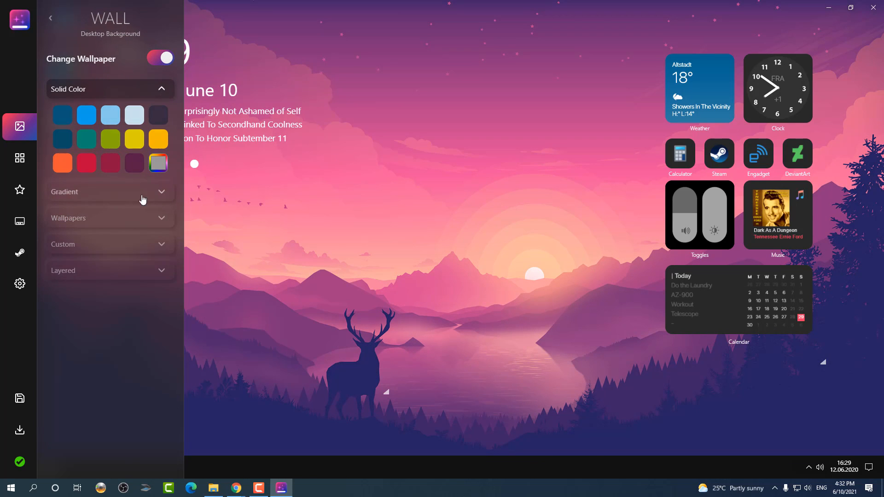
left_click(161, 270)
left_click(161, 244)
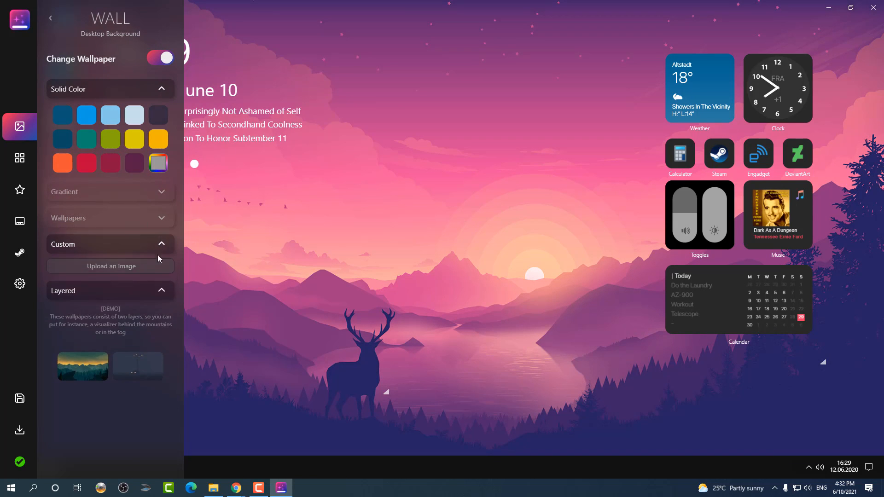
left_click(162, 293)
left_click(161, 244)
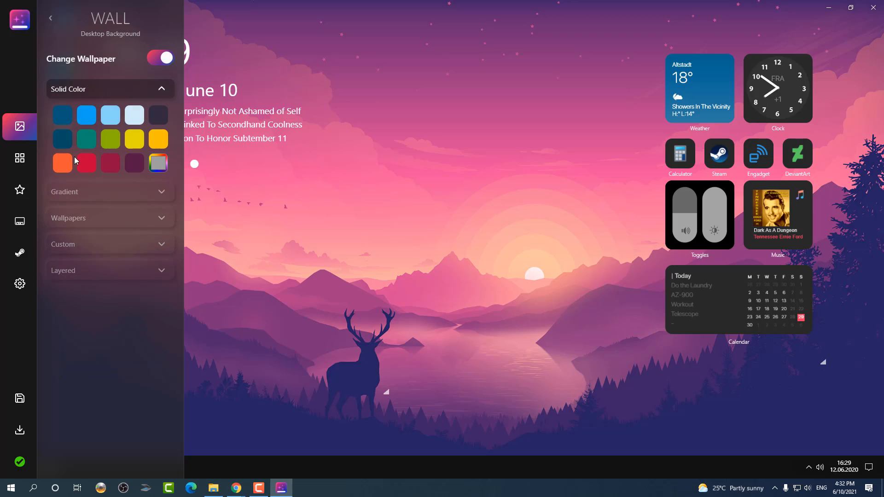
Step: Open the Widgets panel and scroll through the list of available widgets
left_click(27, 158)
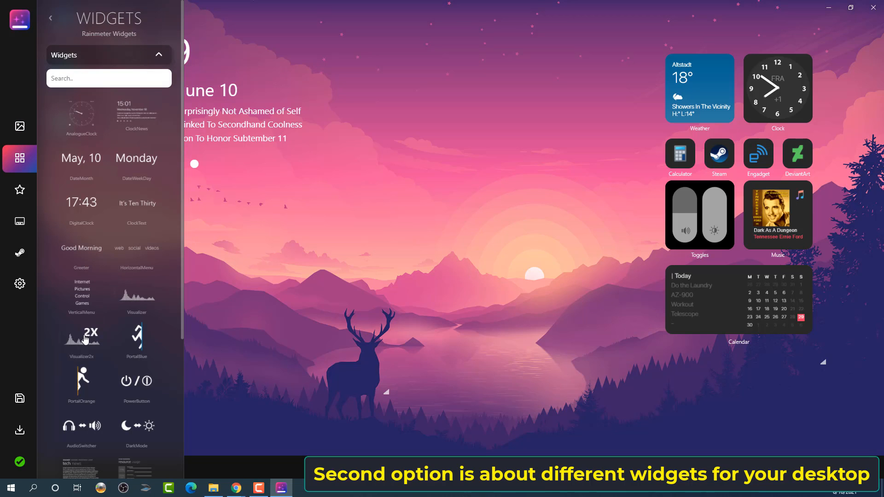
scroll(115, 347, "down", 3)
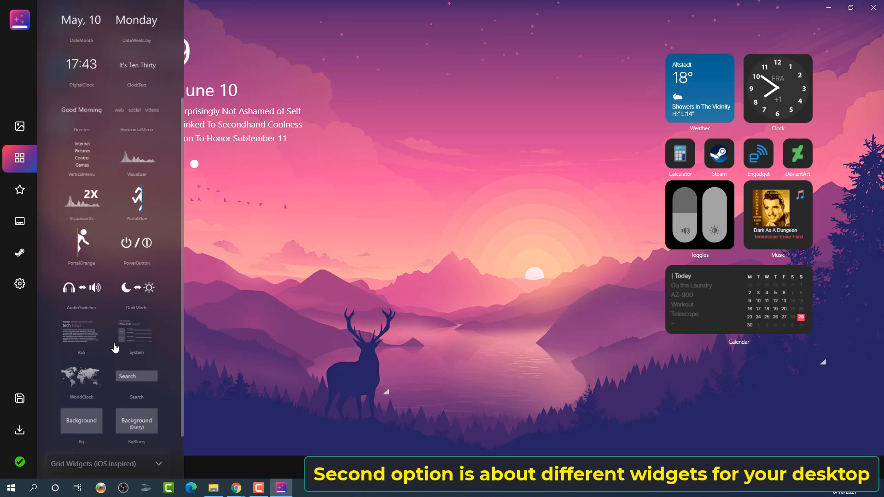
scroll(116, 348, "down", 2)
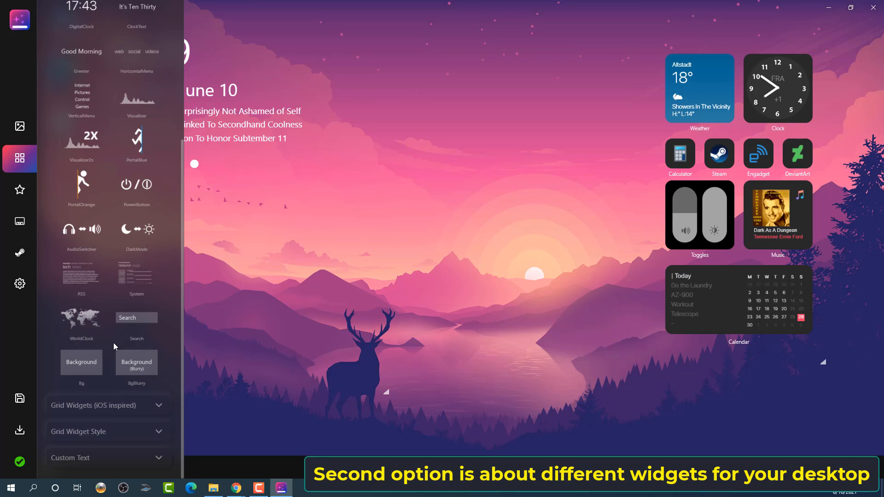
Step: Add the WorldClock widget to the desktop, placing it below the date text and shrinking it
left_click_drag(81, 322, 331, 275)
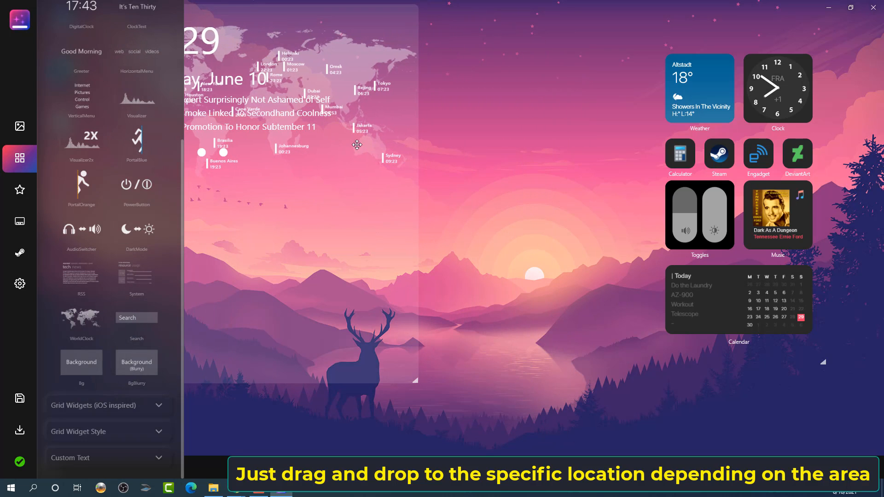
left_click_drag(375, 42, 345, 230)
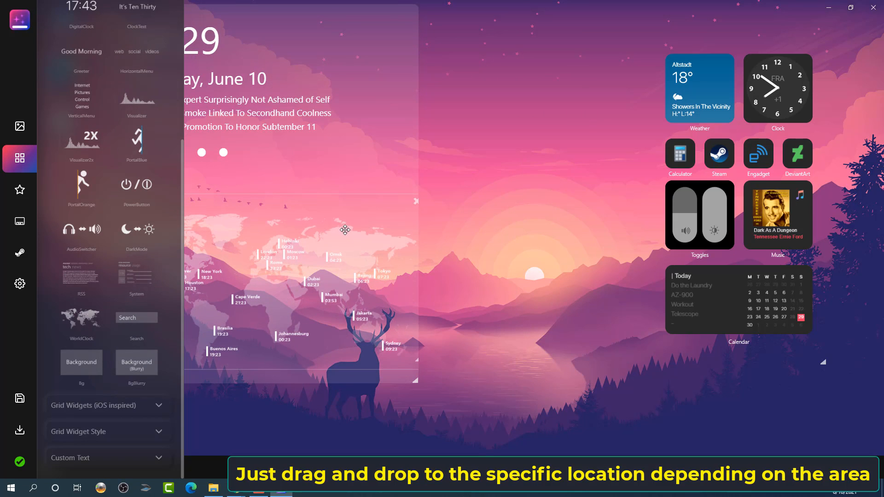
left_click_drag(415, 364, 335, 328)
left_click_drag(267, 279, 247, 246)
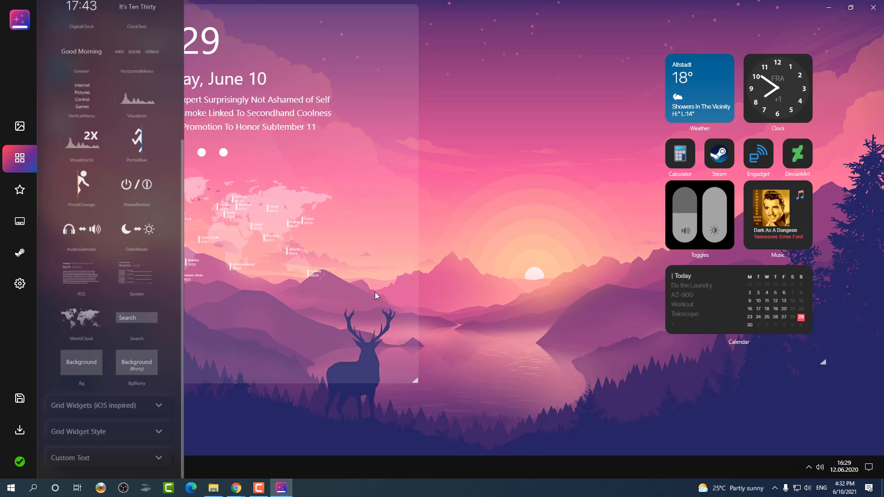
left_click_drag(416, 381, 338, 287)
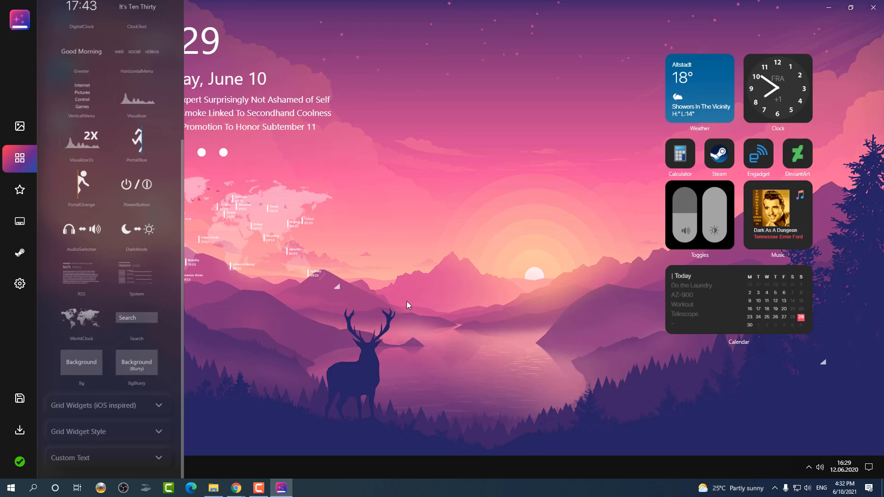
Step: Open the Icons panel and switch app icon placement to To Dock so the dock appears
scroll(142, 82, "up", 5)
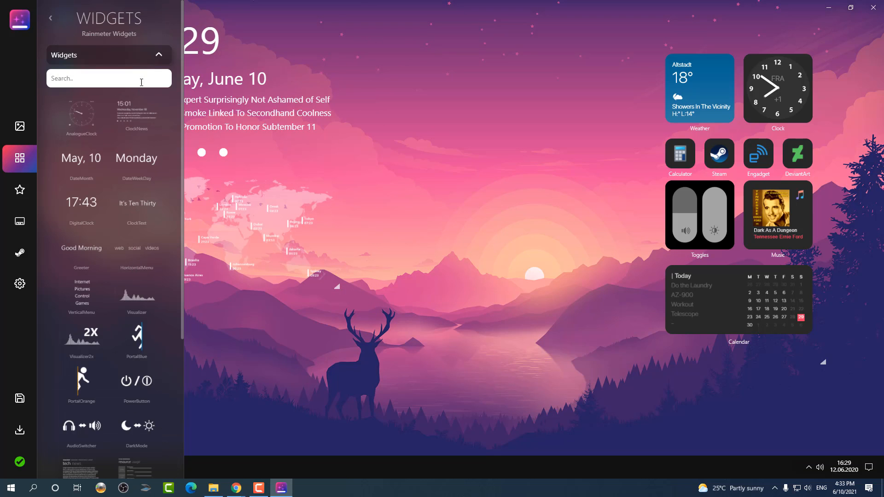
left_click(158, 56)
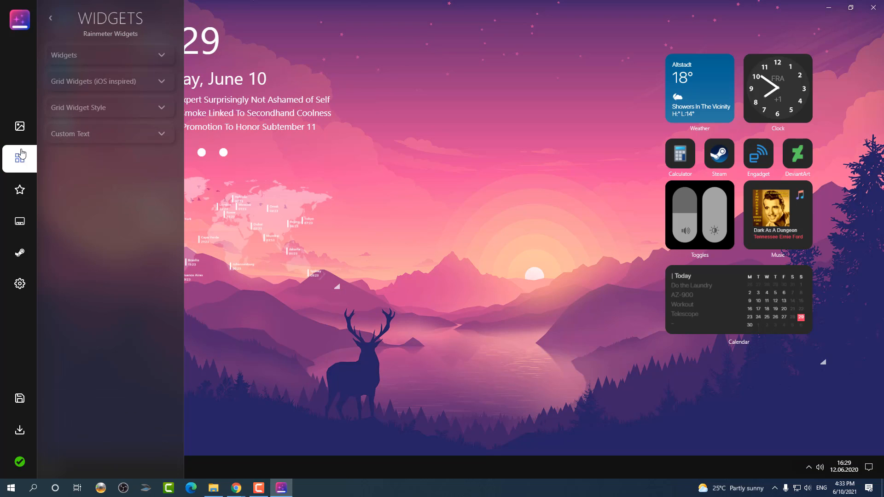
left_click(18, 197)
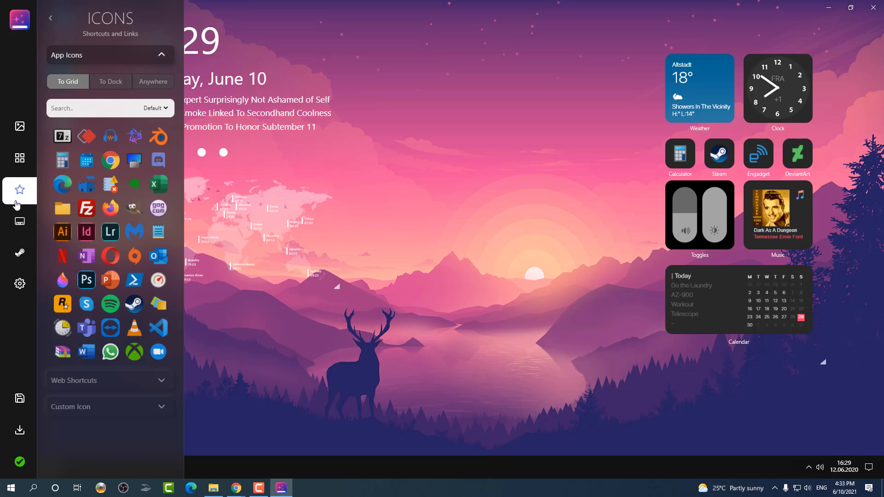
left_click(129, 405)
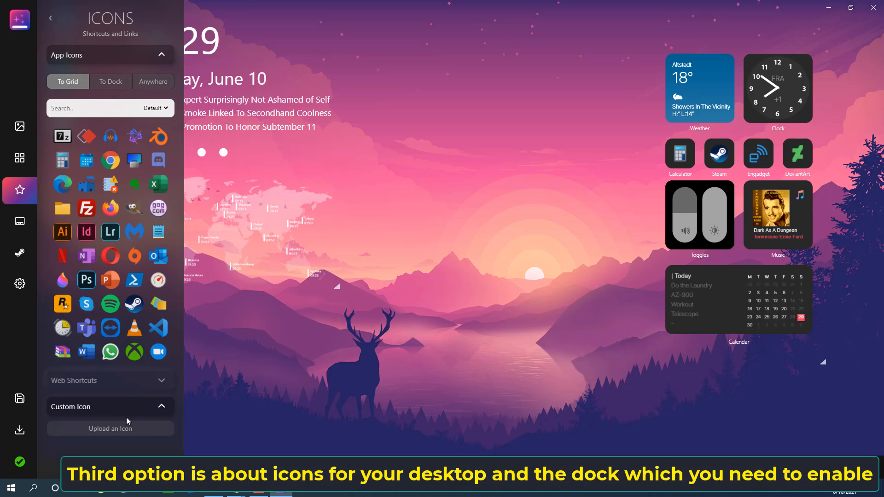
left_click(120, 83)
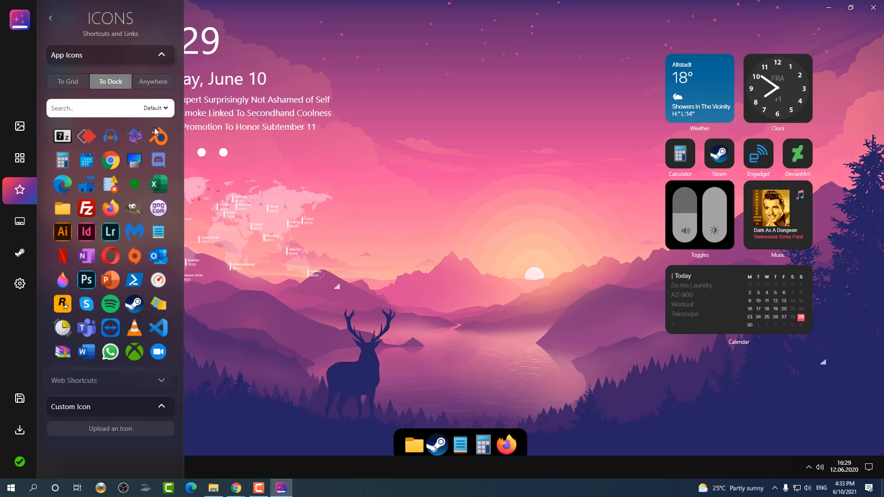
left_click(162, 409)
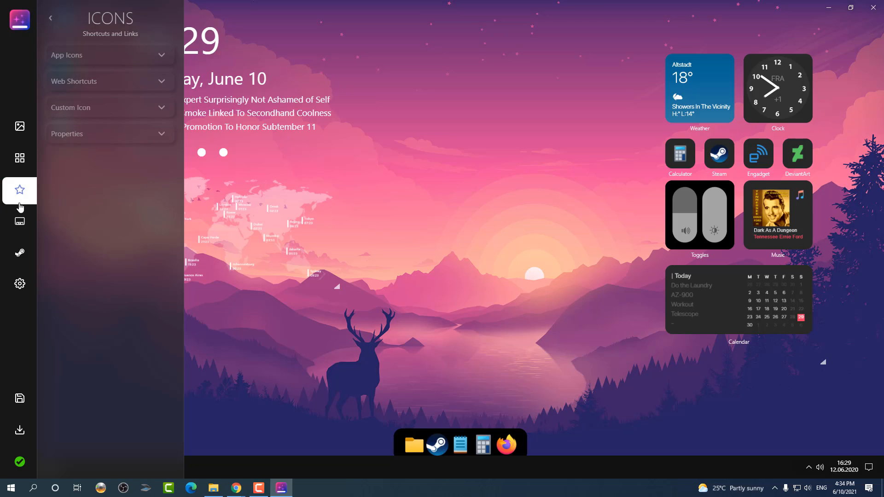
Step: Open the Dock panel and set the dock size to 48 after trying 64
left_click(19, 222)
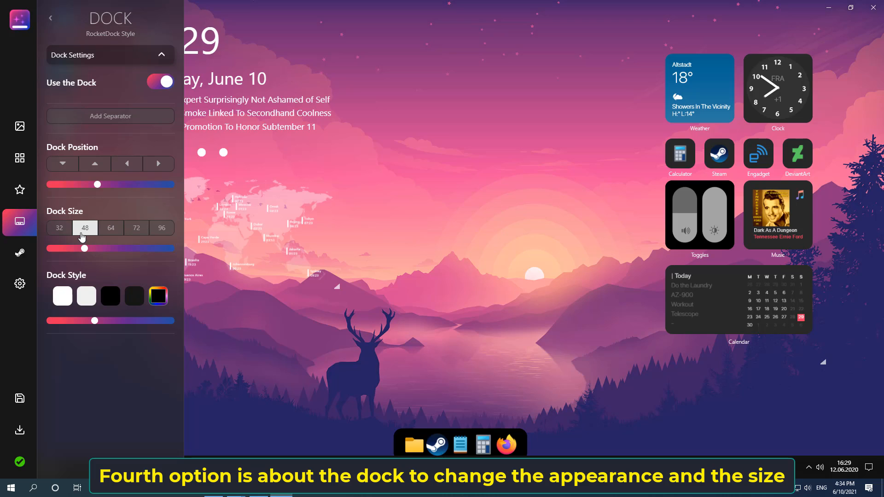
left_click(110, 228)
left_click(81, 230)
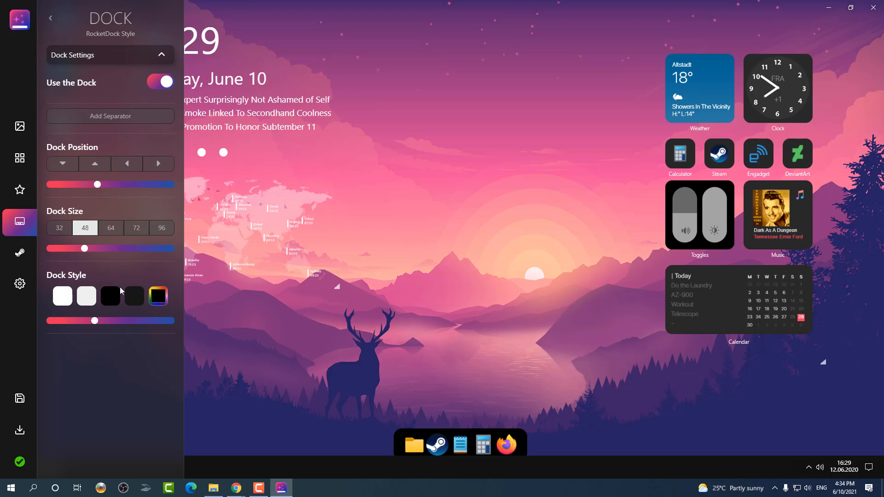
Step: Try each dock style swatch in turn, ending on the white style
left_click(65, 300)
left_click(90, 302)
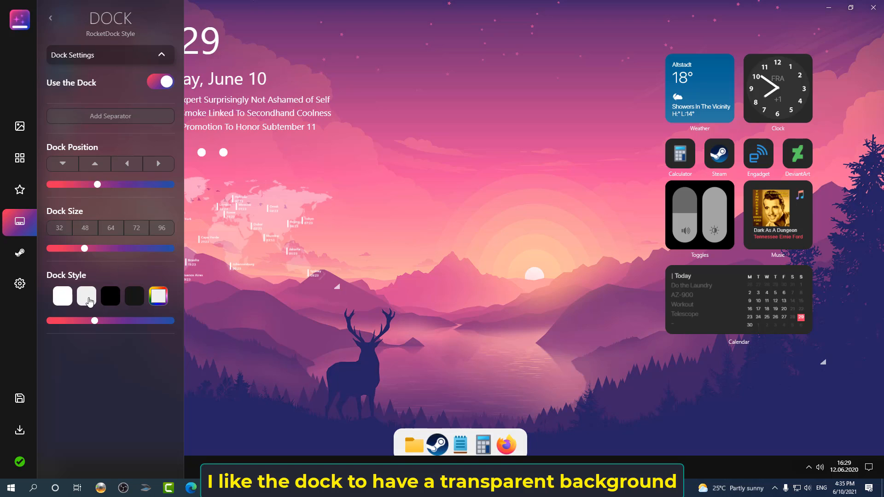
left_click(112, 302)
left_click(133, 304)
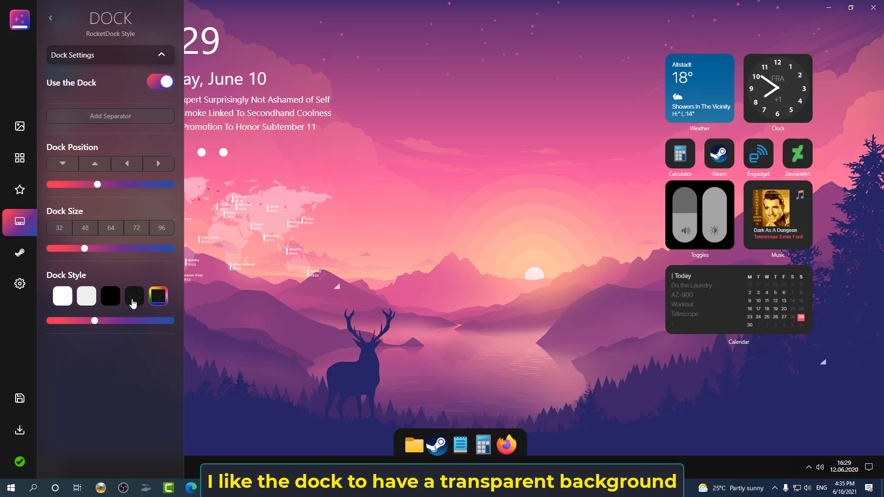
left_click(160, 303)
left_click(66, 300)
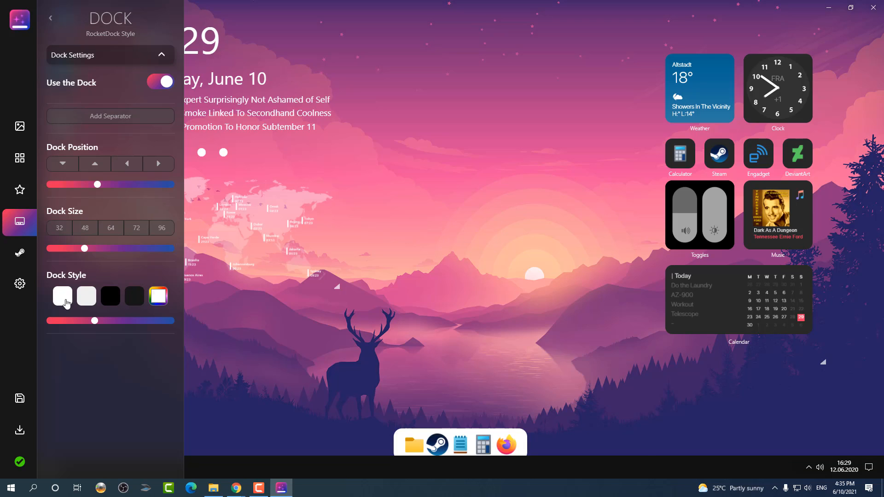
Step: Make the dock background fully transparent, pick the rainbow style and nudge the dock position slider slightly left
left_click_drag(96, 320, 37, 324)
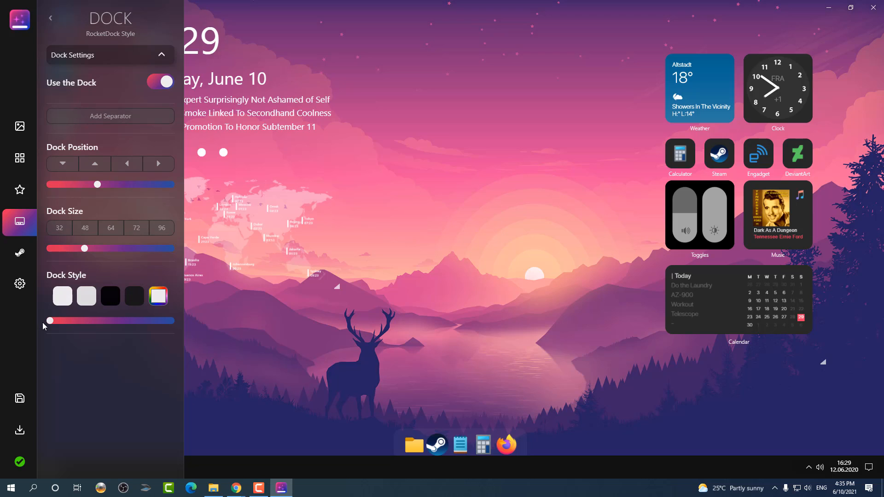
left_click(165, 303)
left_click(133, 297)
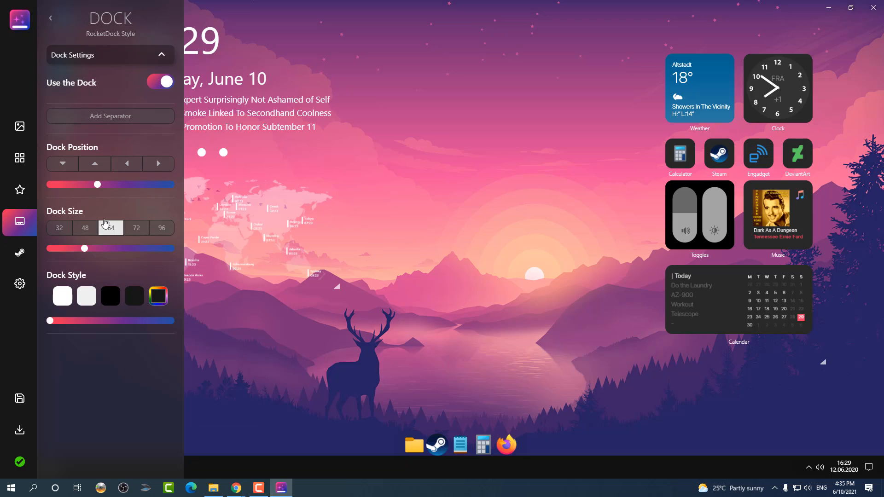
left_click_drag(130, 188, 108, 187)
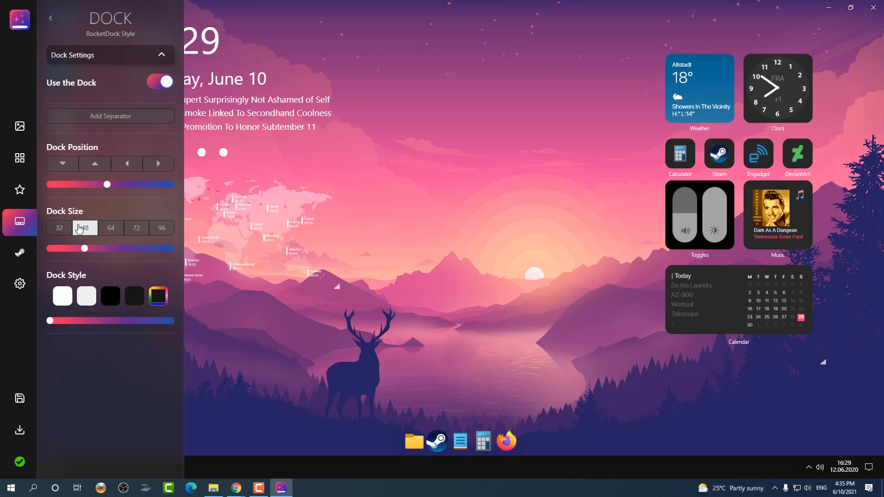
Step: Examine the Steam skins panel and the general Options, toggling Dark Mode off and back on
left_click(23, 263)
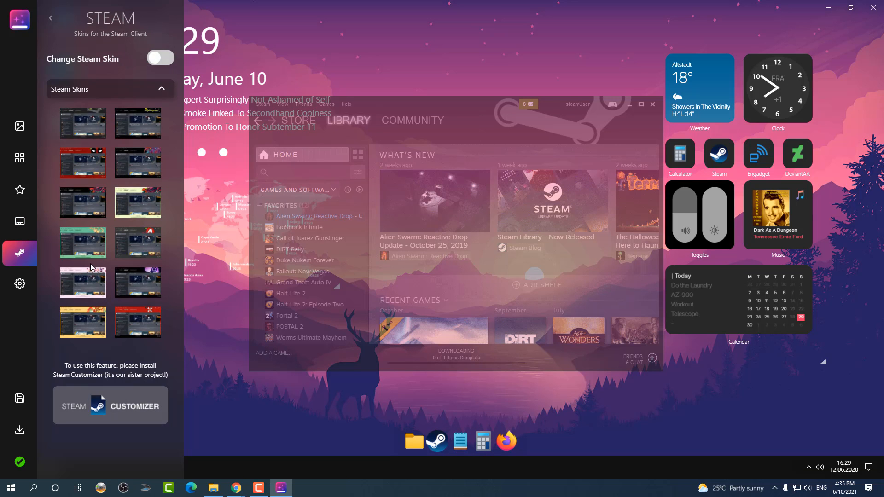
left_click(22, 291)
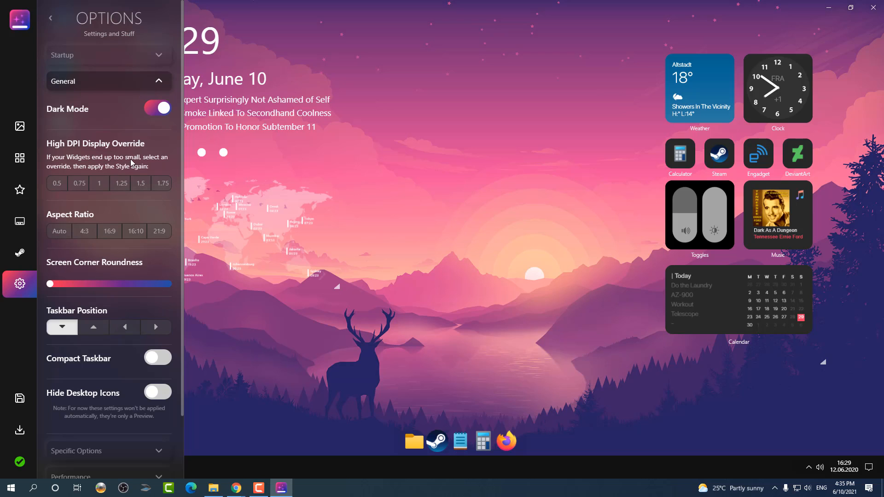
left_click(157, 107)
left_click(157, 108)
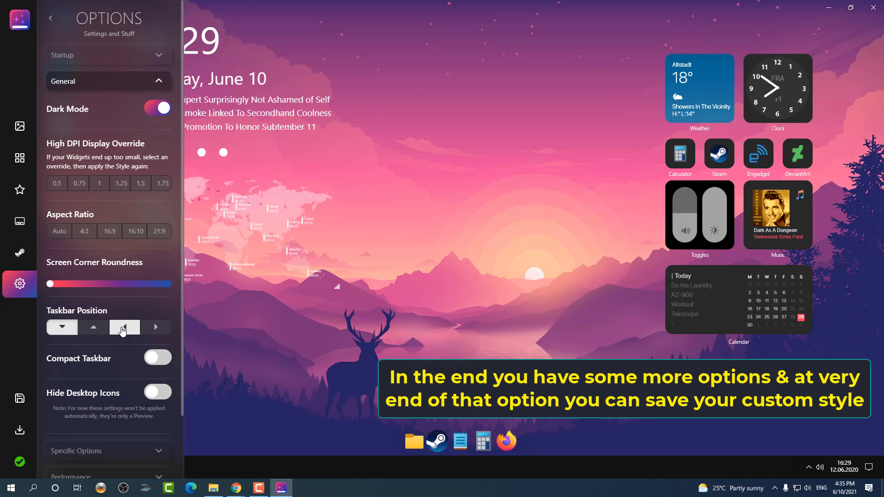
Step: Export the style as a .styler file into Downloads under a custom style name
scroll(117, 335, "down", 3)
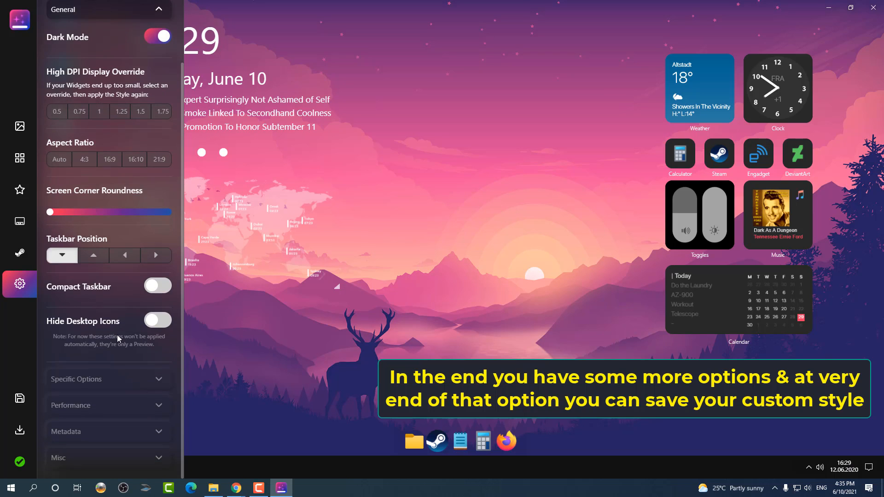
left_click(90, 457)
scroll(138, 386, "down", 2)
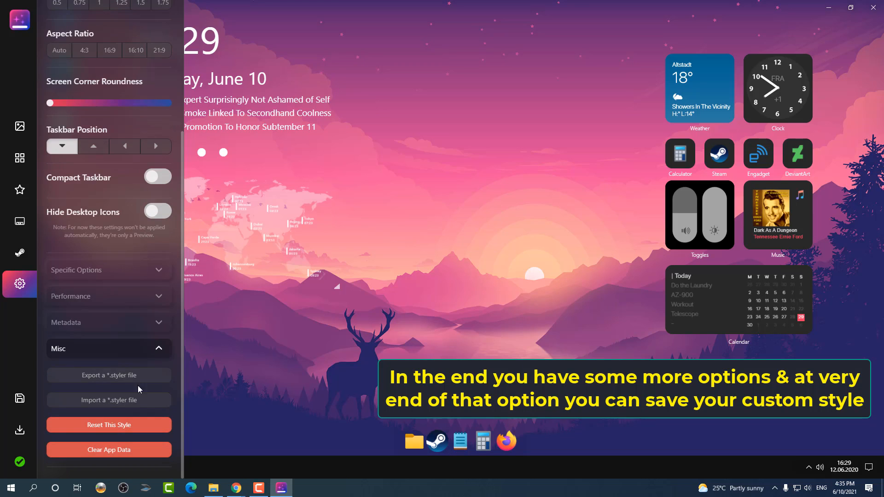
left_click(106, 378)
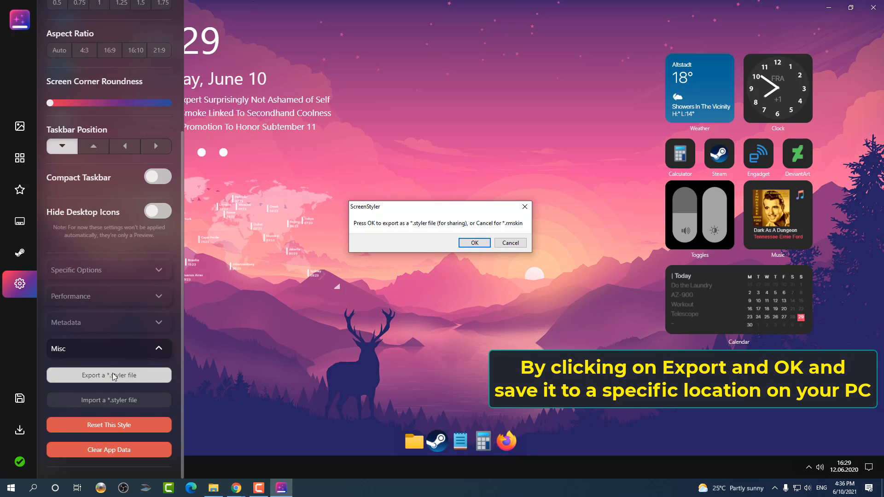
left_click(473, 242)
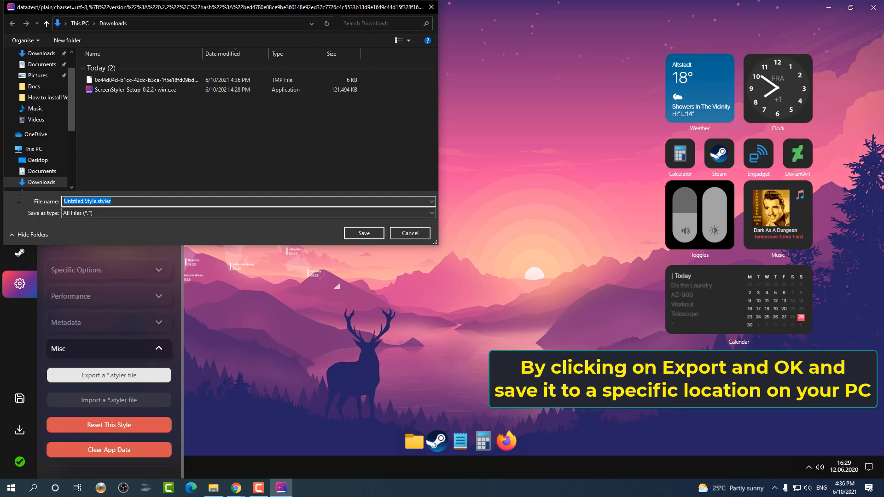
key("BackSpace")
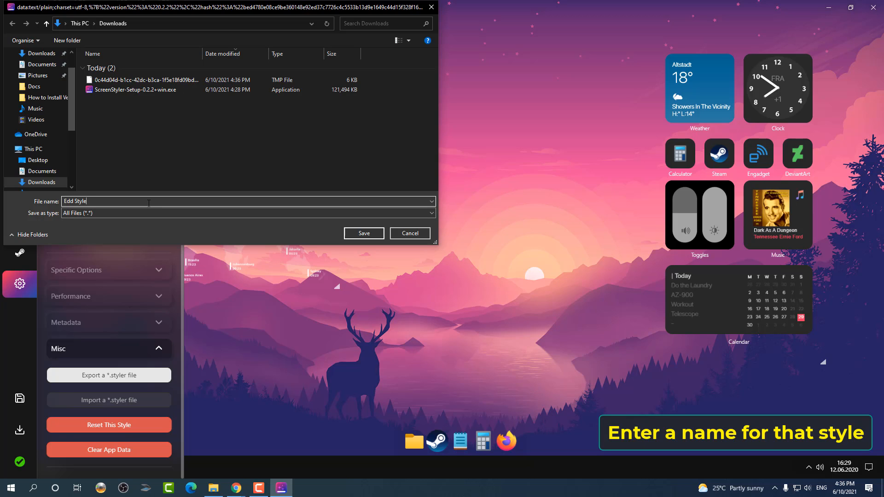
left_click(351, 233)
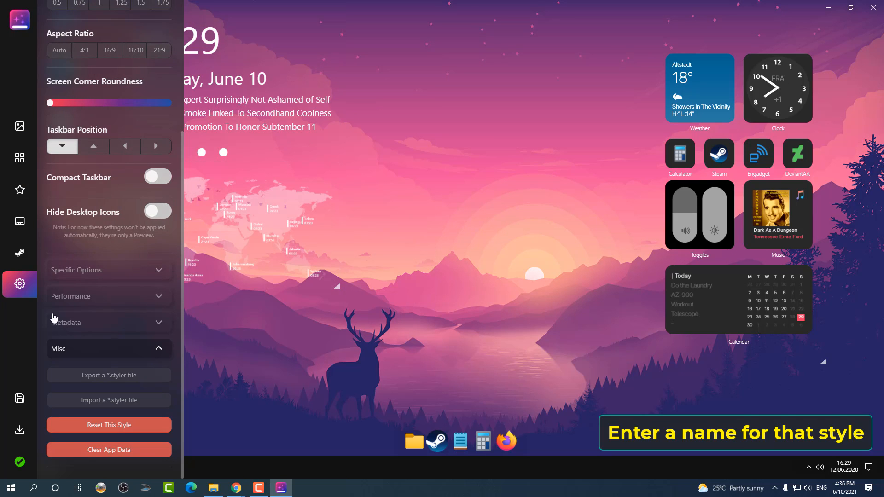
Step: Save the style locally
left_click(13, 398)
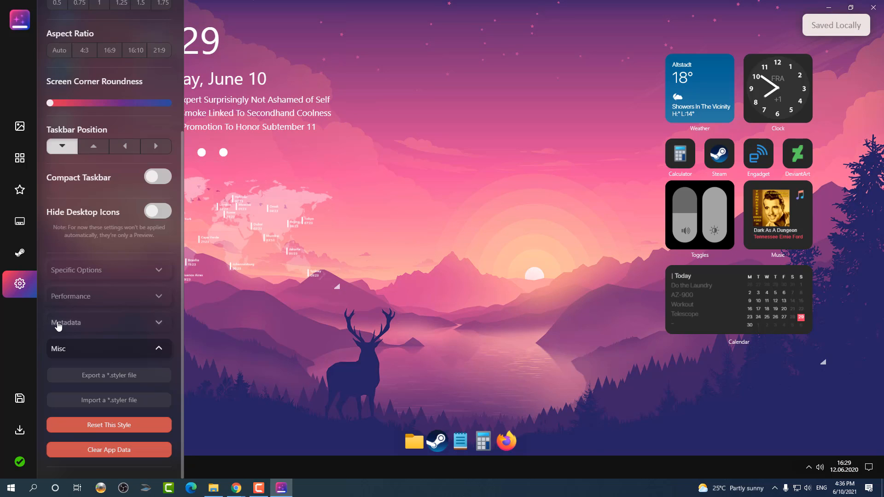
scroll(102, 262, "up", 4)
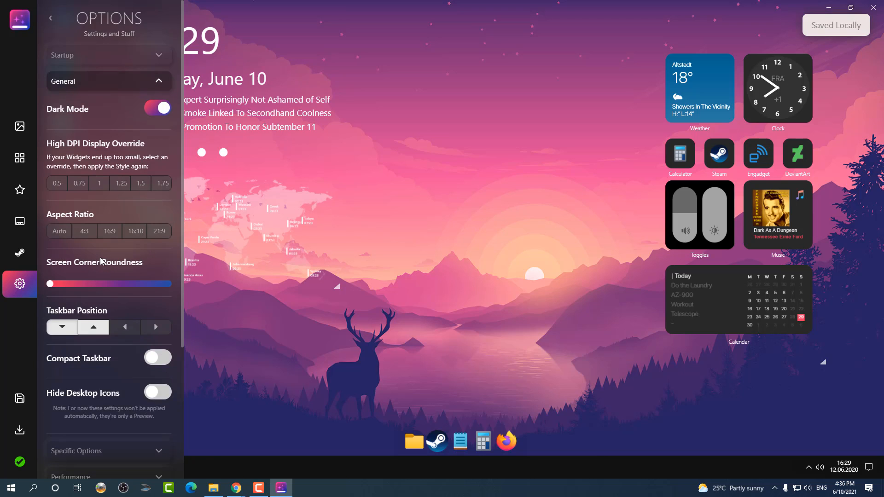
left_click(20, 126)
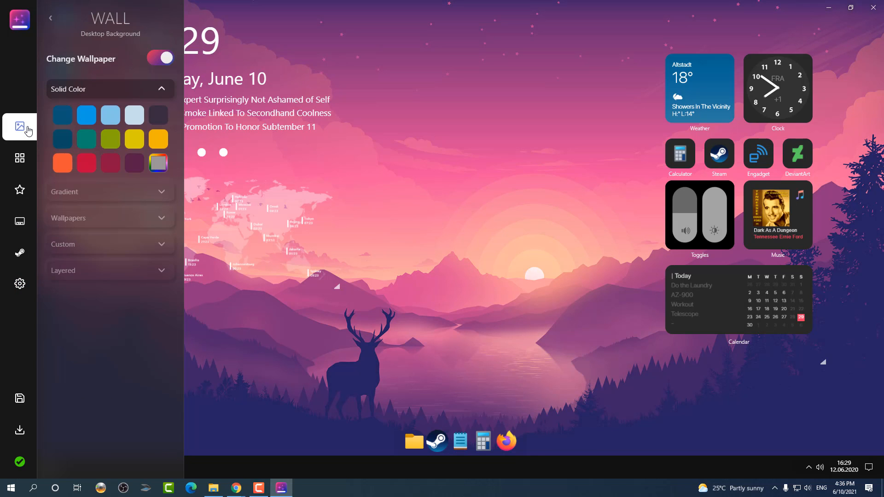
Step: Apply the style, install it through the Rainmeter Skin Installer and minimize ScreenStyler
left_click(16, 33)
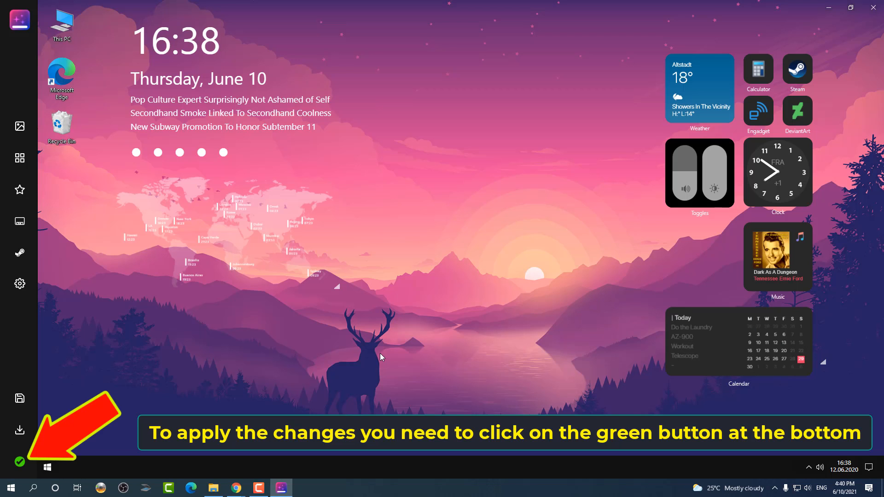
left_click(17, 464)
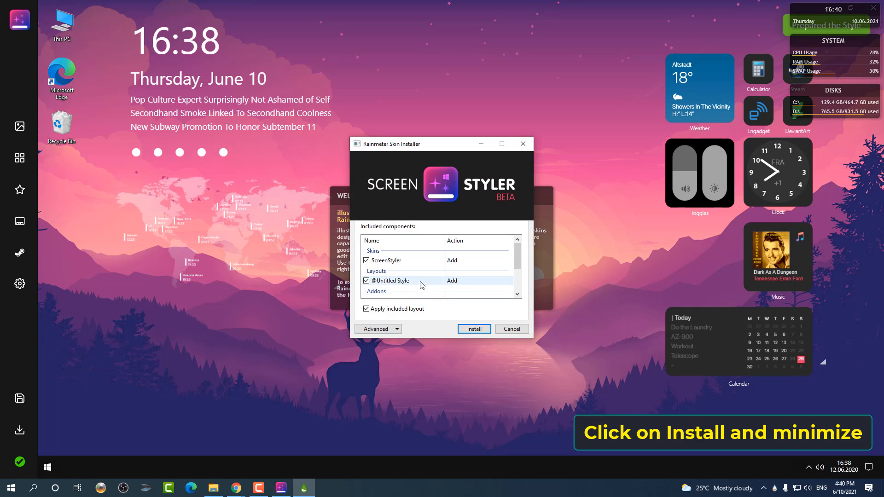
left_click(470, 332)
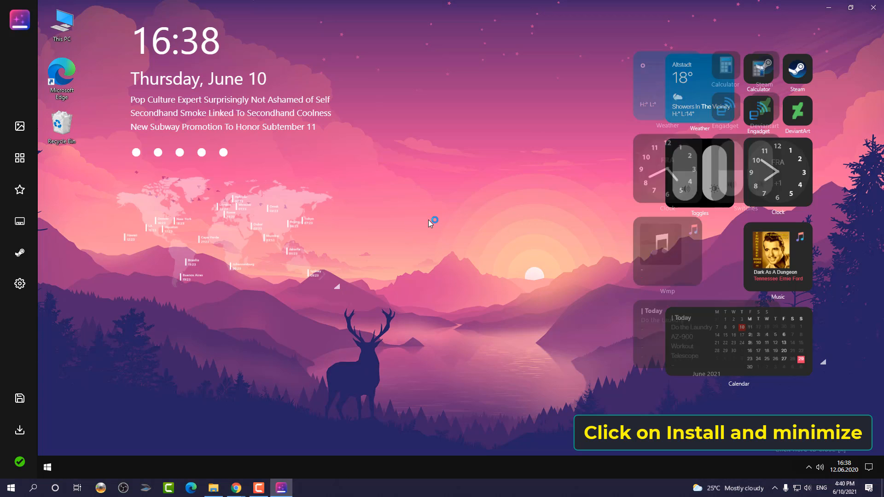
left_click(828, 7)
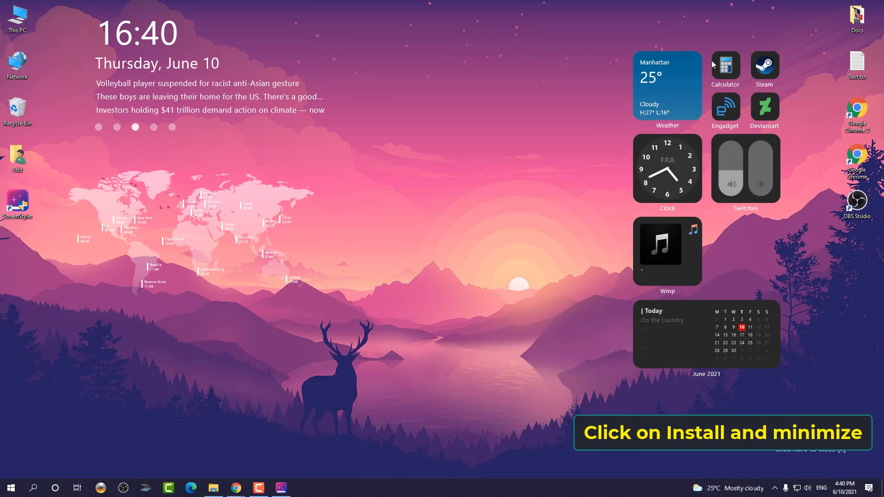
Step: Page through the news widget's headlines and close the ScreenStyler beta notice
left_click(117, 127)
left_click(98, 127)
left_click(154, 128)
left_click(172, 127)
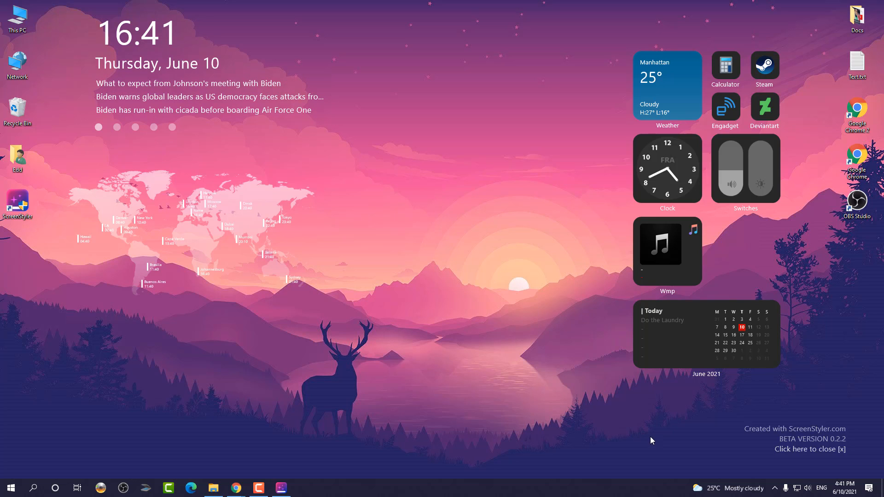
left_click(841, 450)
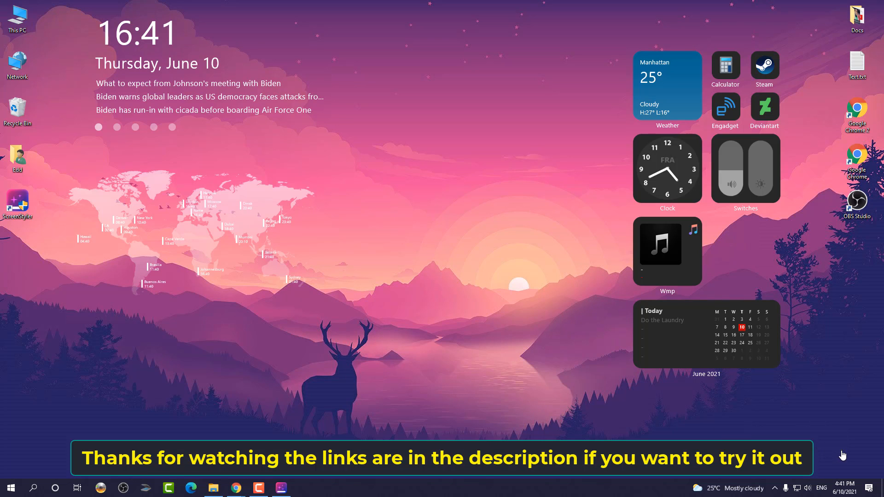